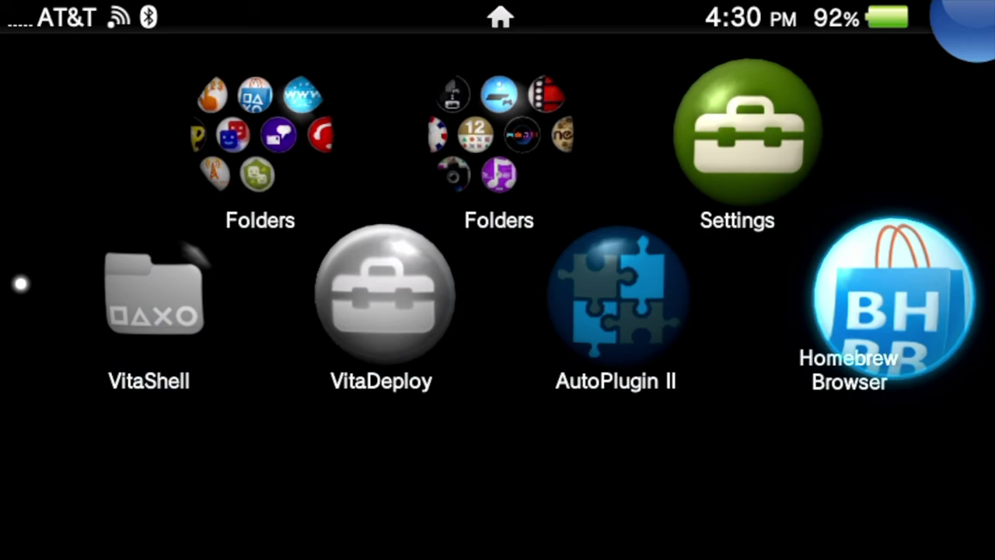
Launch Homebrew Browser from the home screen and look through its list of homebrew apps
click(888, 300)
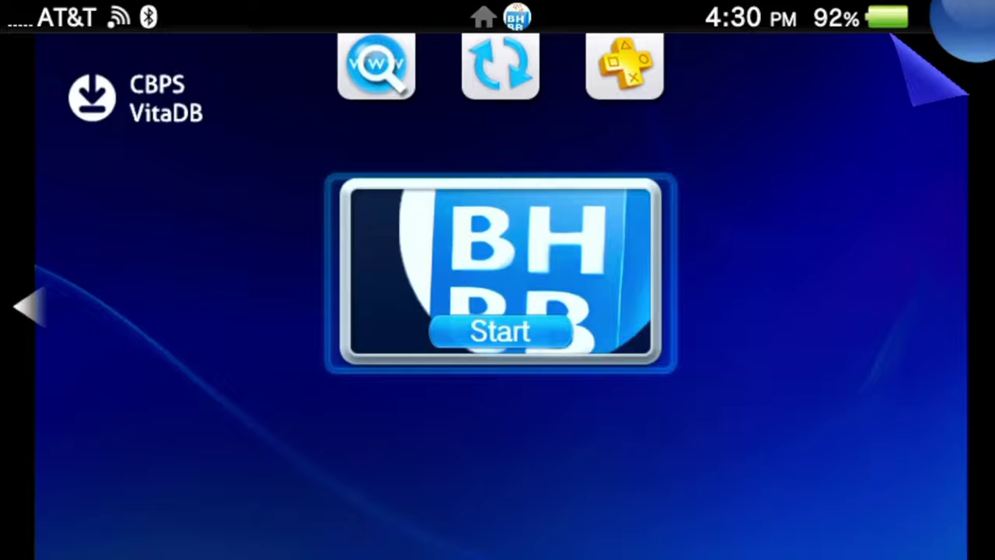
click(500, 329)
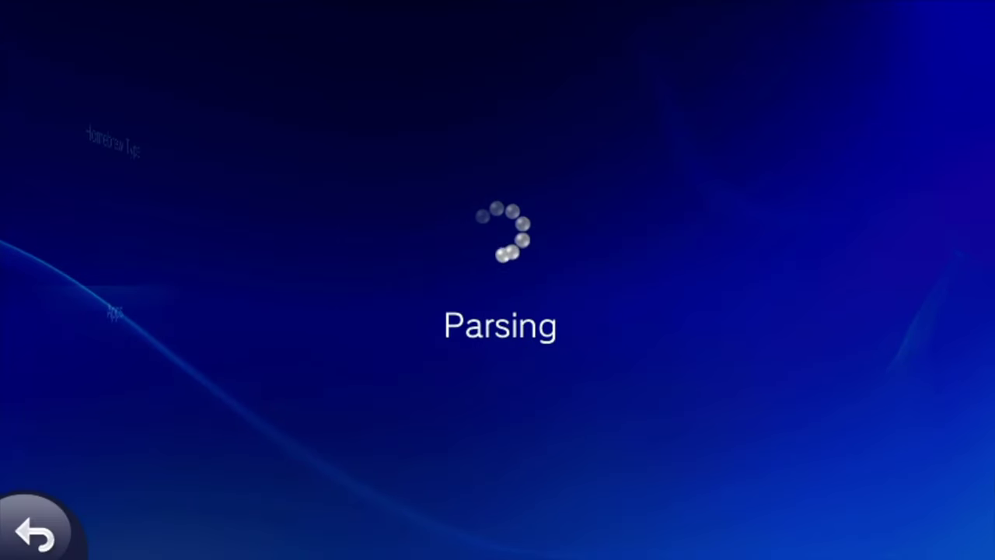
key(Up)
key(Up)
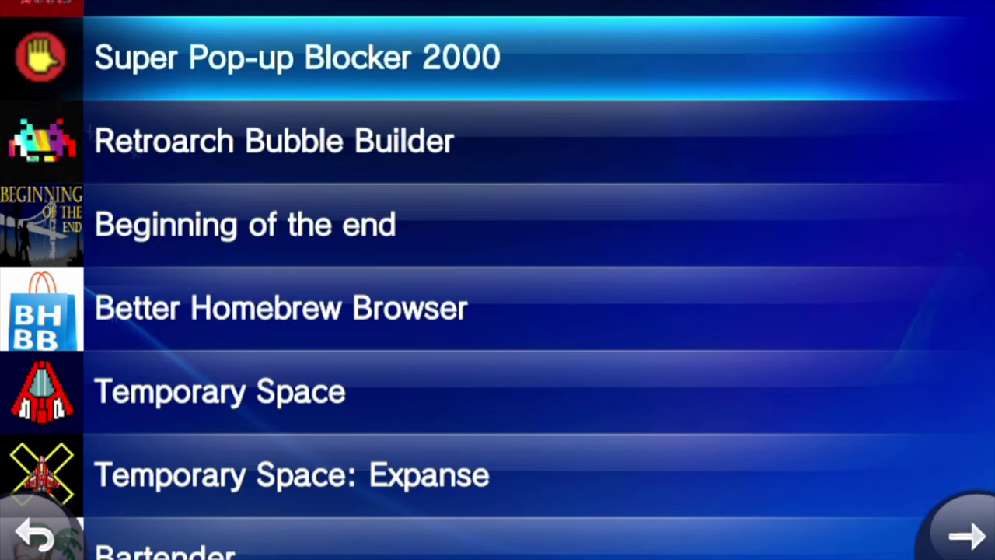
key(Up)
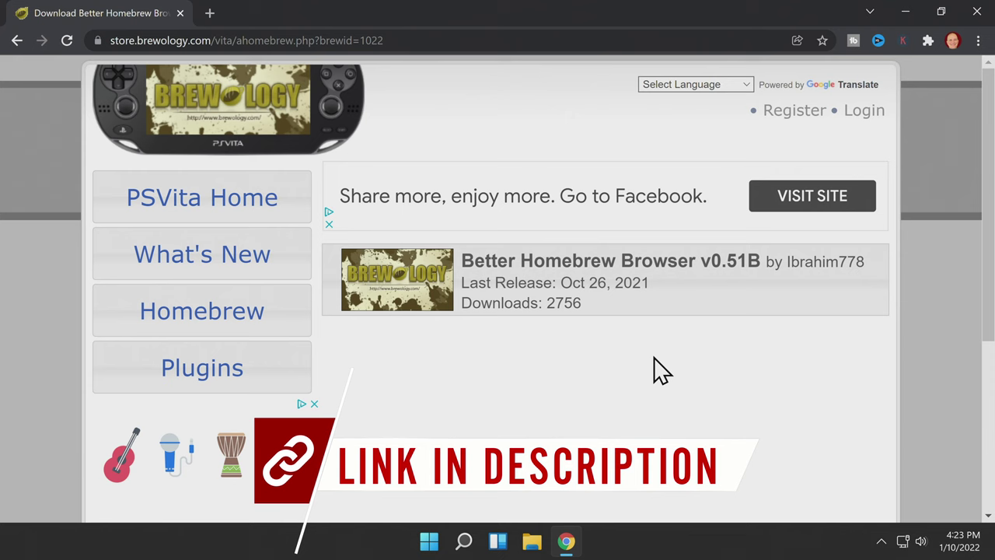
On the Brewology page in Chrome, expand the Better Homebrew Browser v0.51B entry and download BetterHomebrewBrowser.vpk
click(611, 272)
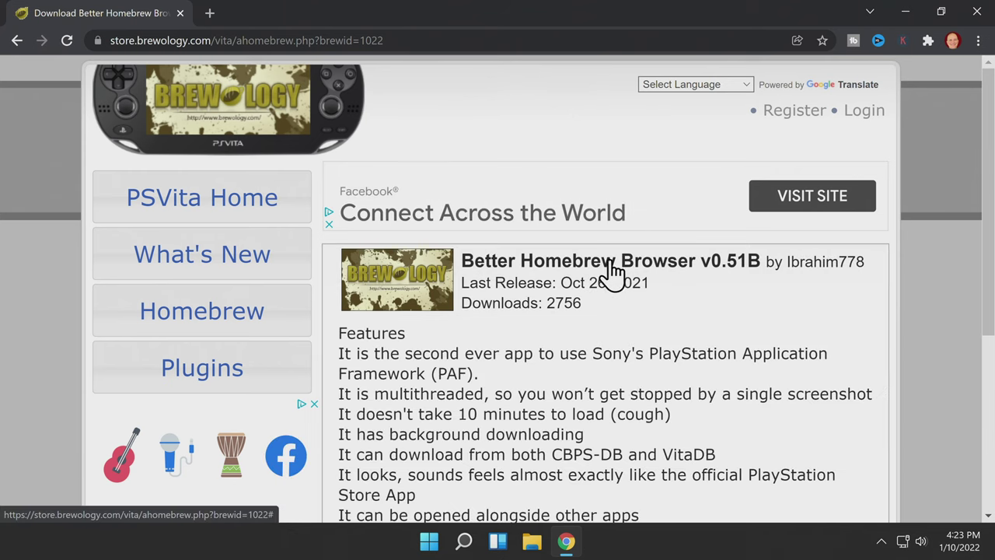
scroll(614, 273, down, 1)
scroll(612, 260, down, 1)
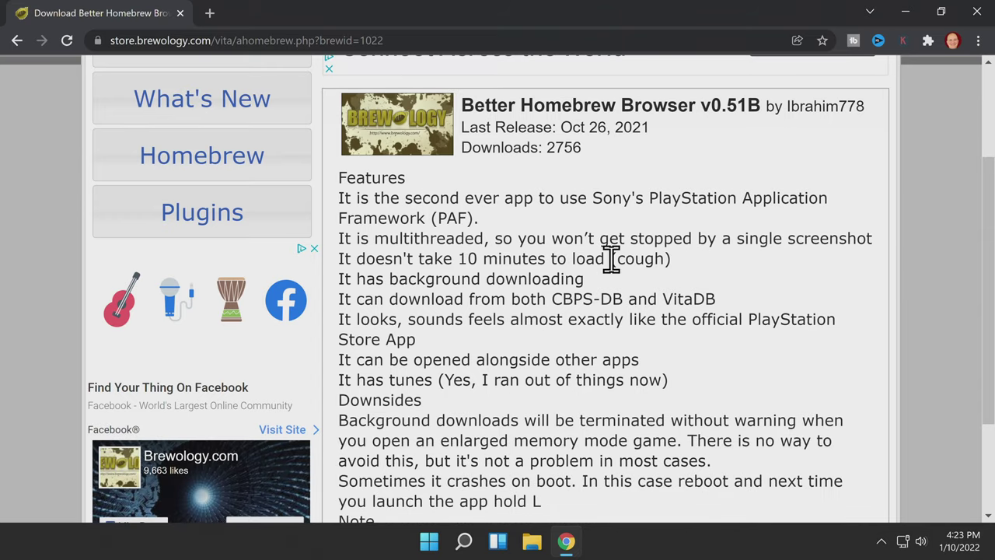
scroll(612, 260, down, 1)
scroll(611, 260, down, 1)
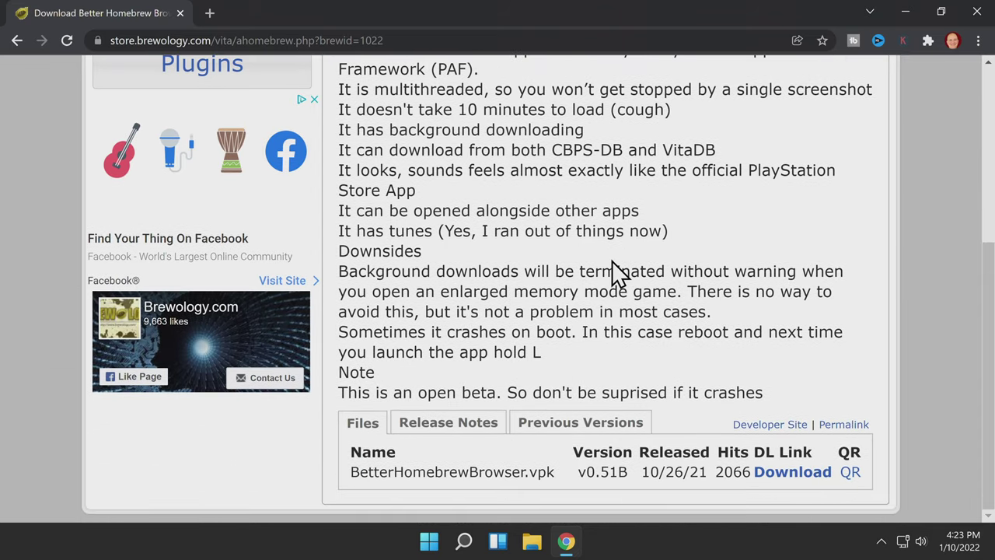
click(803, 472)
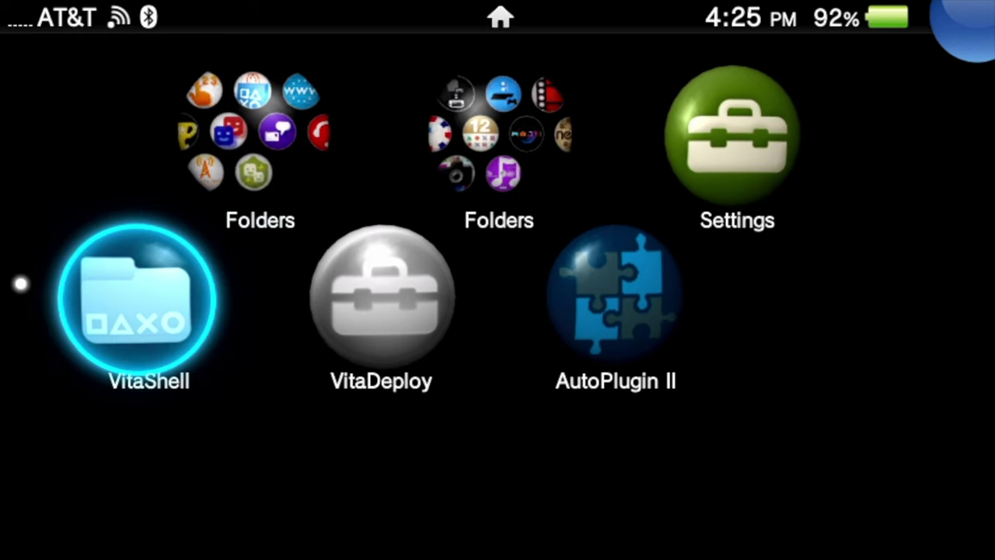
Switch to the PS Vita home screen and launch VitaShell
key(Return)
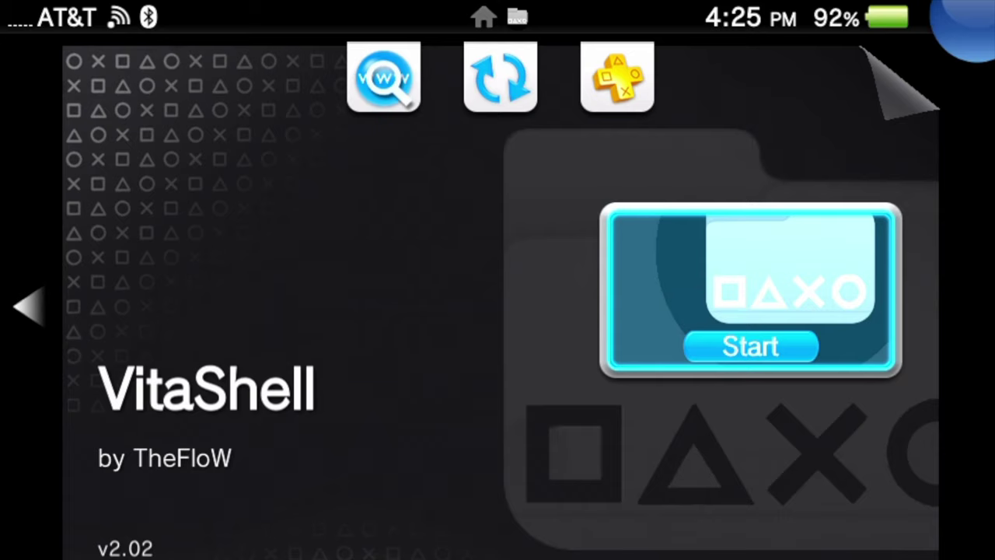
key(Return)
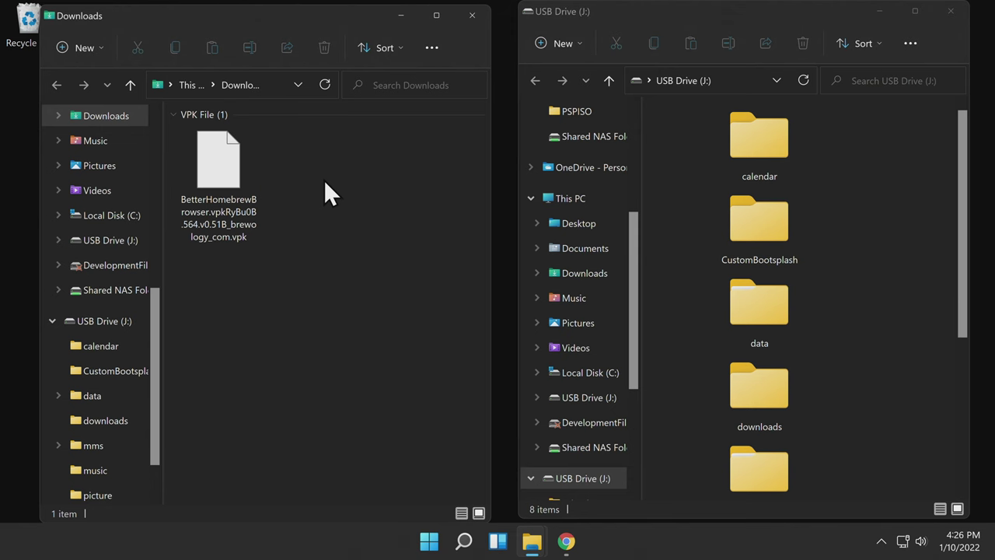
In File Explorer on the PC, copy the BetterHomebrewBrowser VPK from Downloads to the root of USB Drive (J:) and close both windows
drag(215, 168, 889, 397)
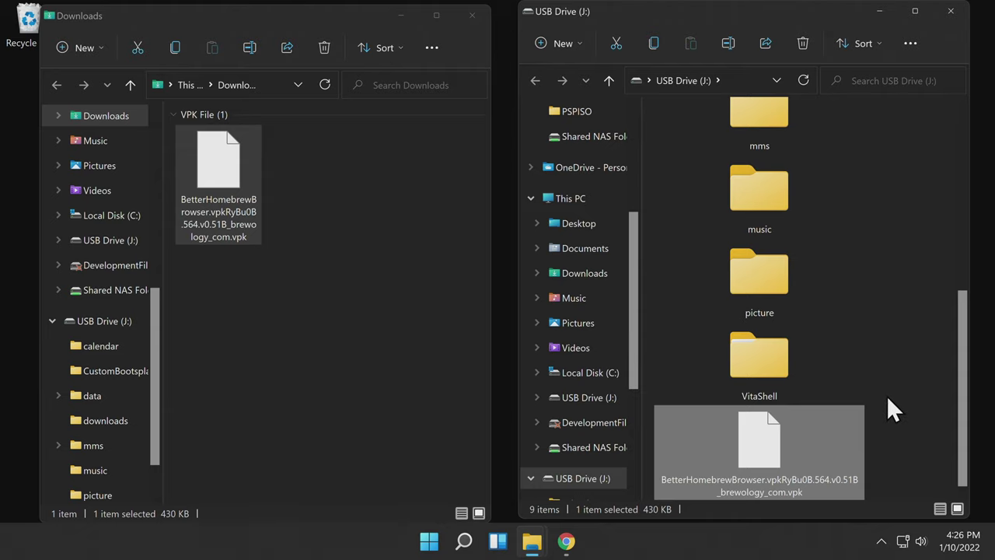
click(938, 19)
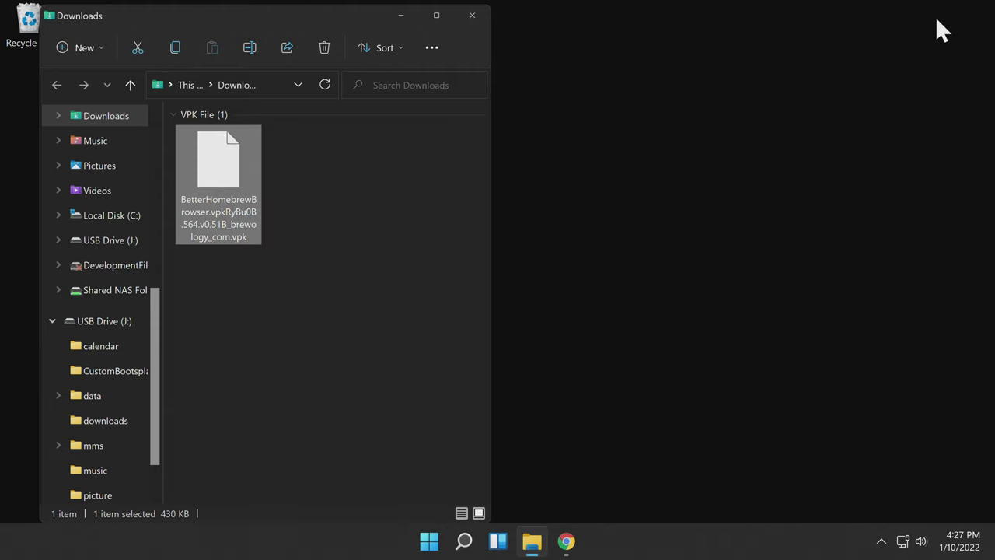
click(479, 15)
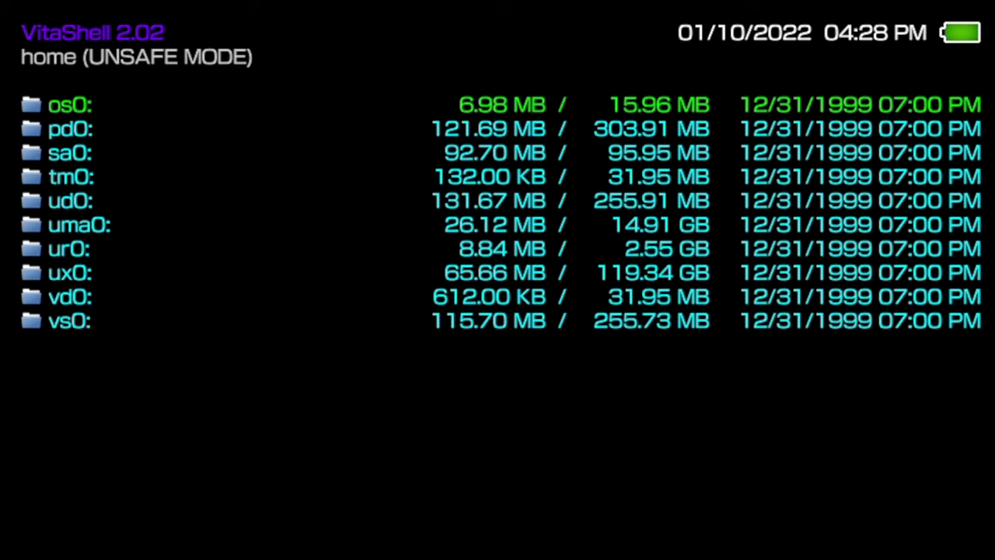
In VitaShell on the PS Vita, open the ux0: partition
key(Down)
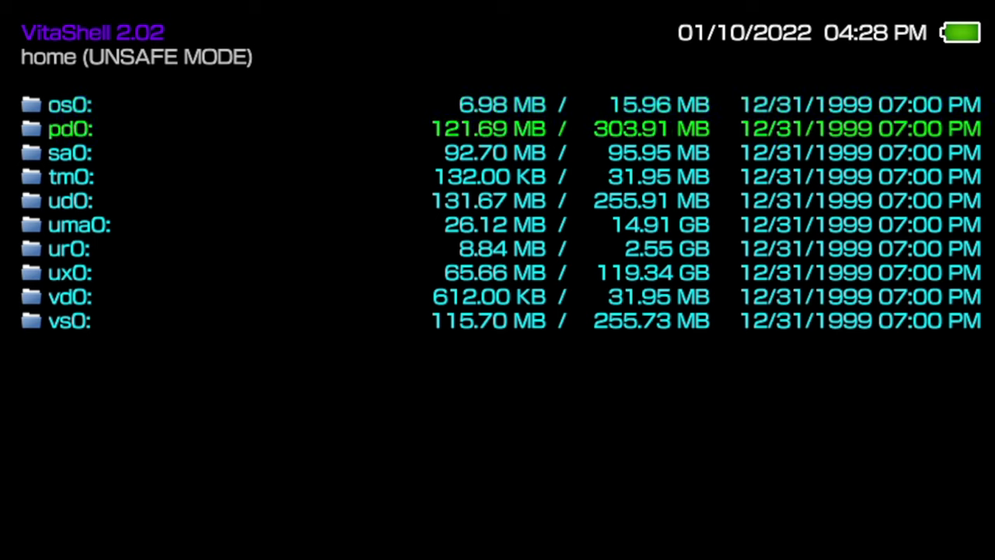
key(Down)
key(Down)
key(Down)
key(Down)
key(Down)
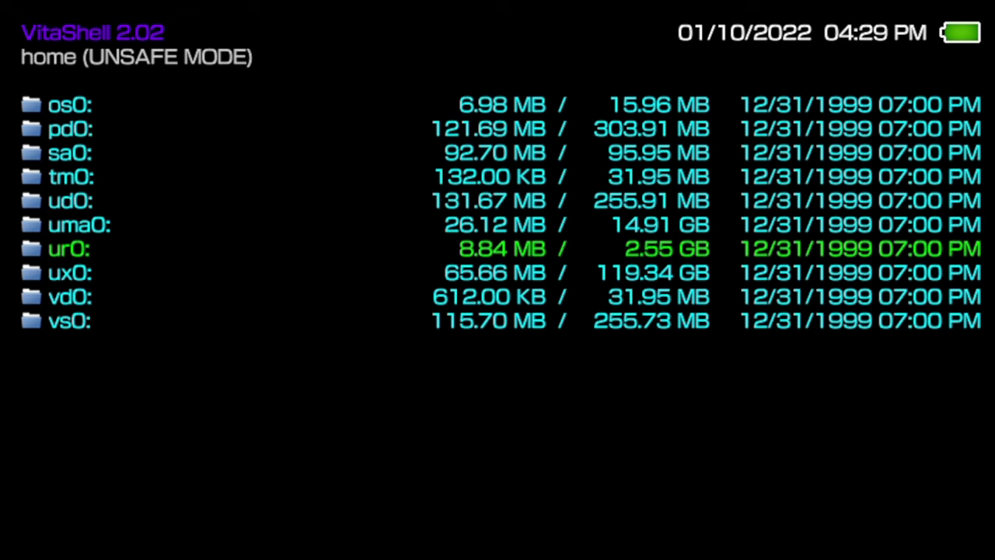
key(Down)
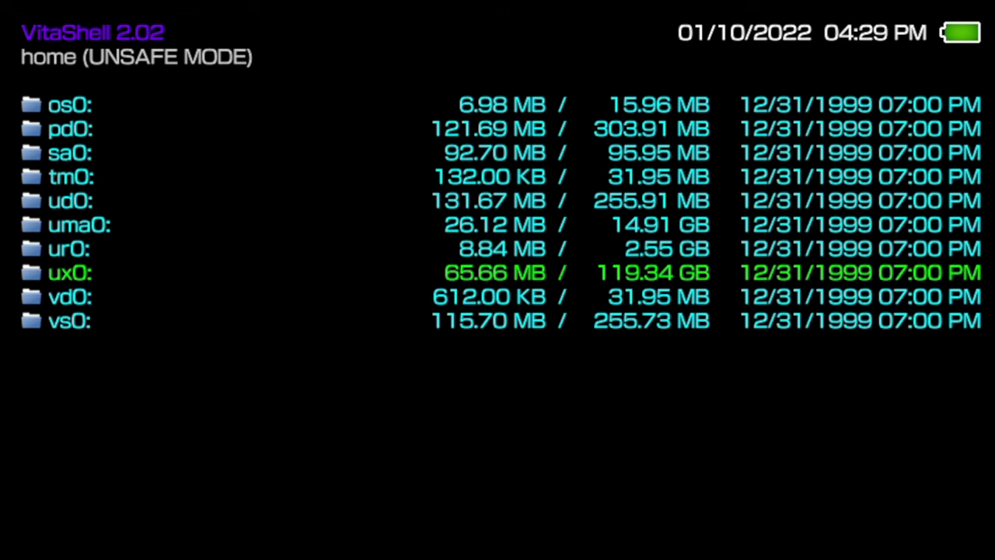
key(Return)
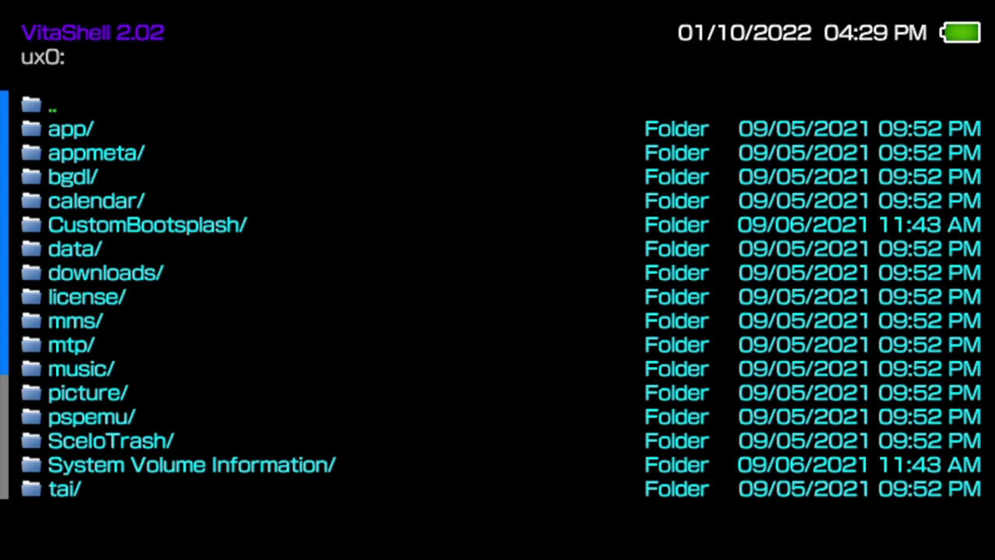
Install the BetterHomebrewBrowser VPK package located in the root of ux0:
key(Down)
key(Down)
key(Down)
key(Down)
key(Down)
key(Down)
key(Down)
key(Down)
key(Down)
key(Down)
key(Down)
key(Down)
key(Down)
key(Down)
key(Down)
key(Down)
key(Down)
key(Down)
key(Down)
key(Down)
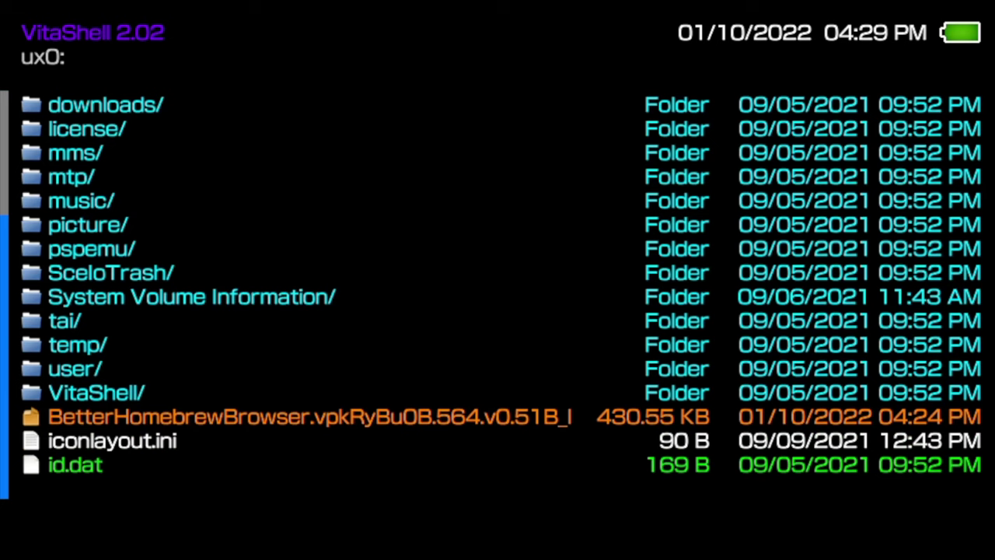
key(Up)
key(Up)
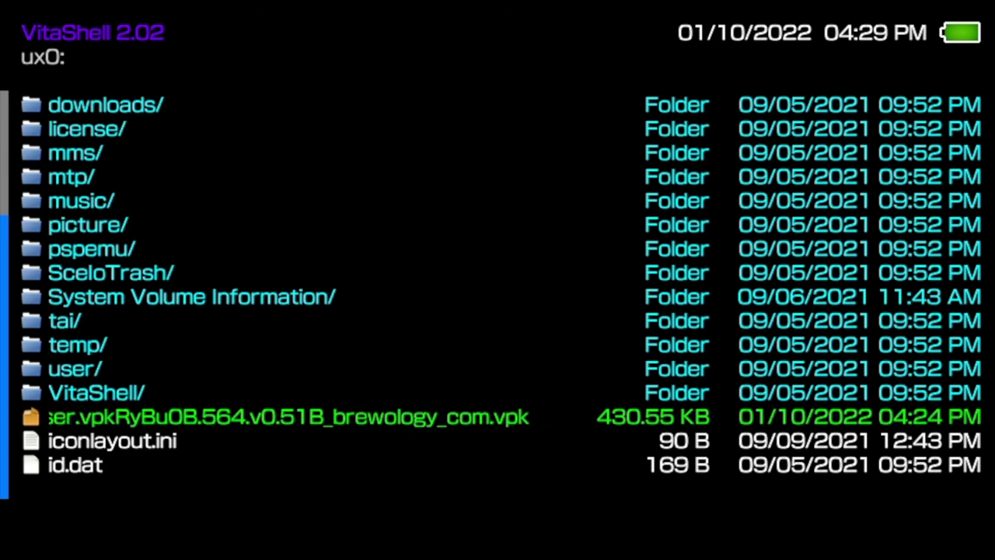
key(Return)
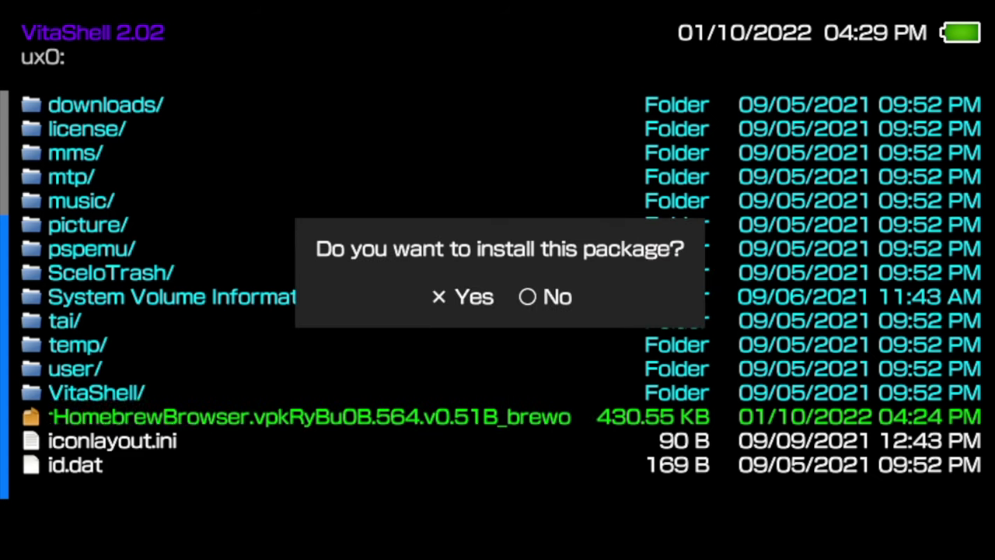
key(Return)
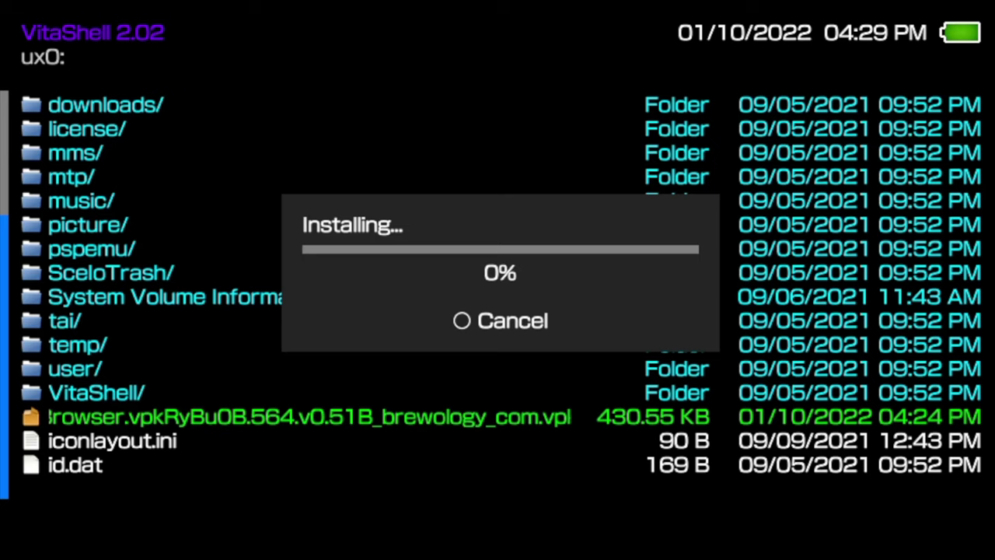
key(Return)
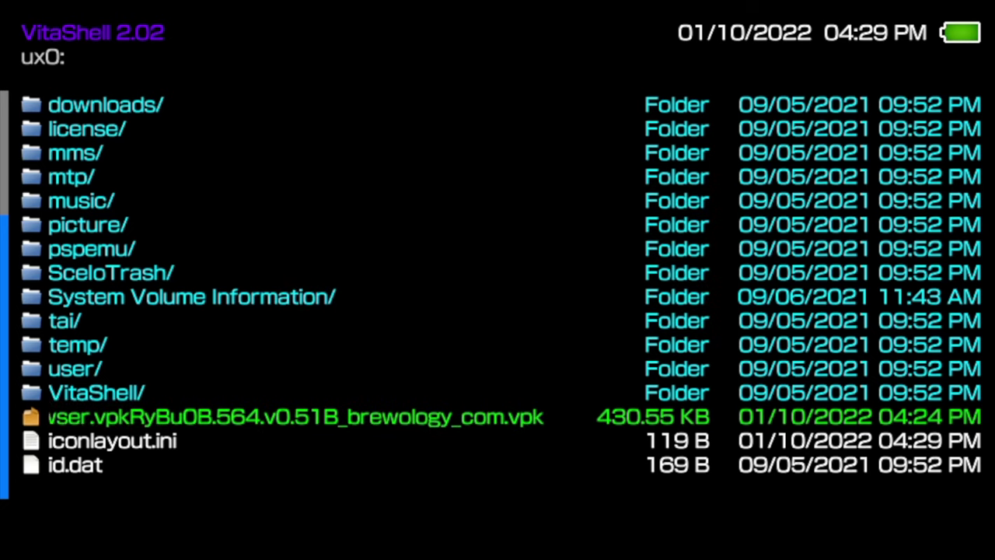
Delete the BetterHomebrewBrowser VPK file from the root of ux0:
key(triangle)
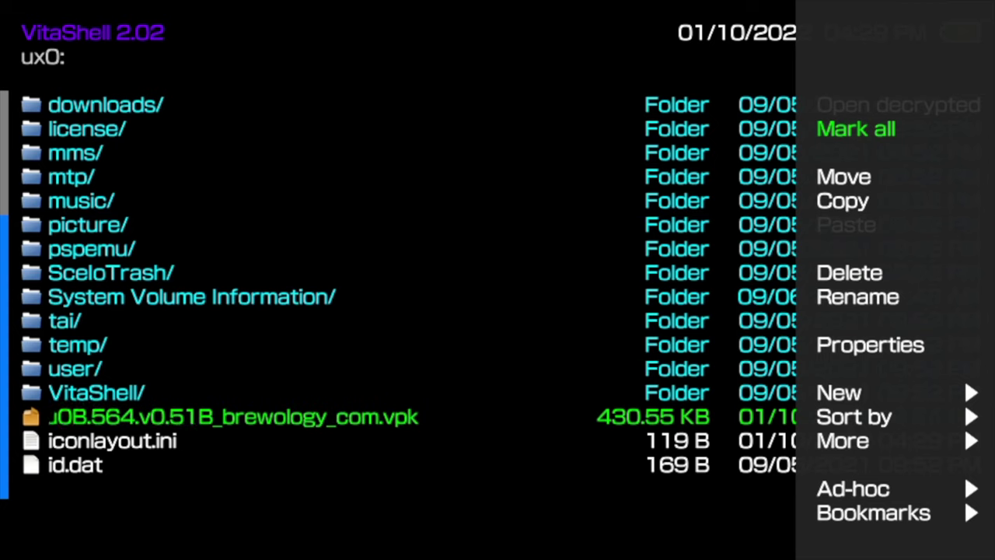
key(Down)
key(Down)
key(Down)
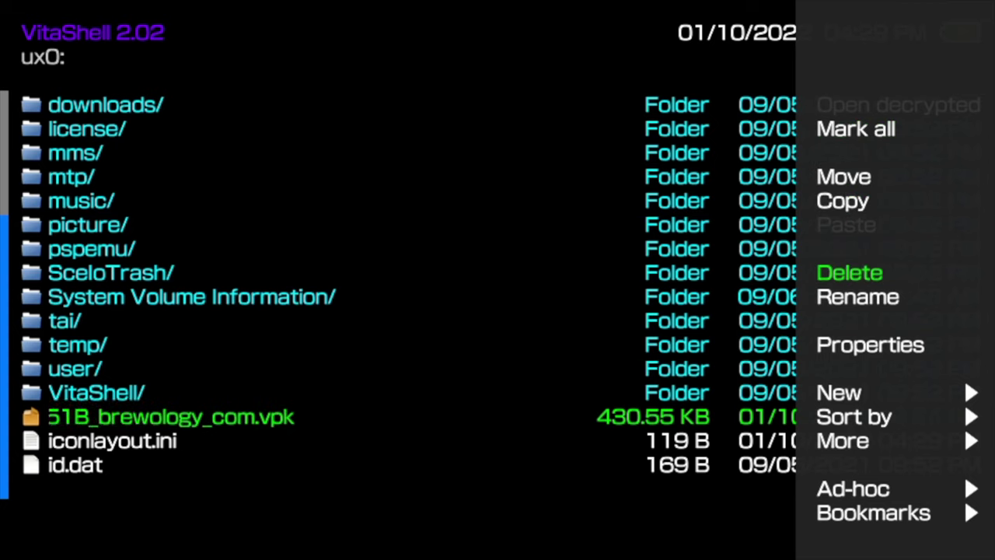
key(Return)
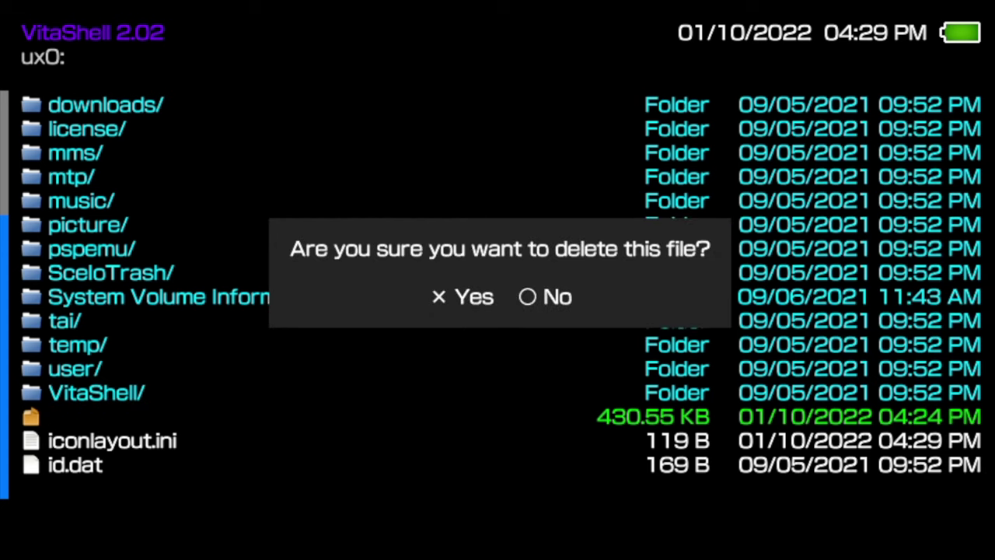
key(Return)
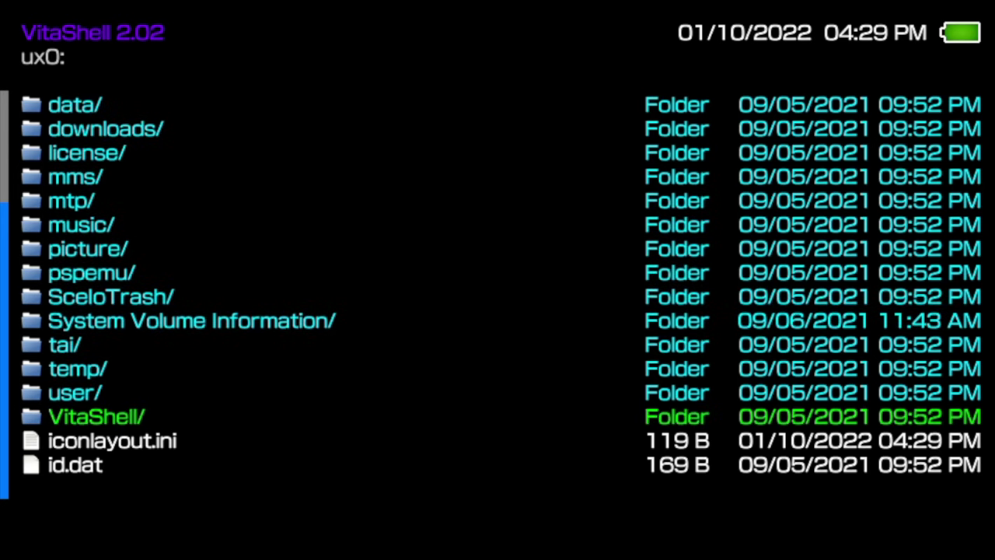
Leave VitaShell, launch Homebrew Browser from the home screen and open its Apps category
key(Home)
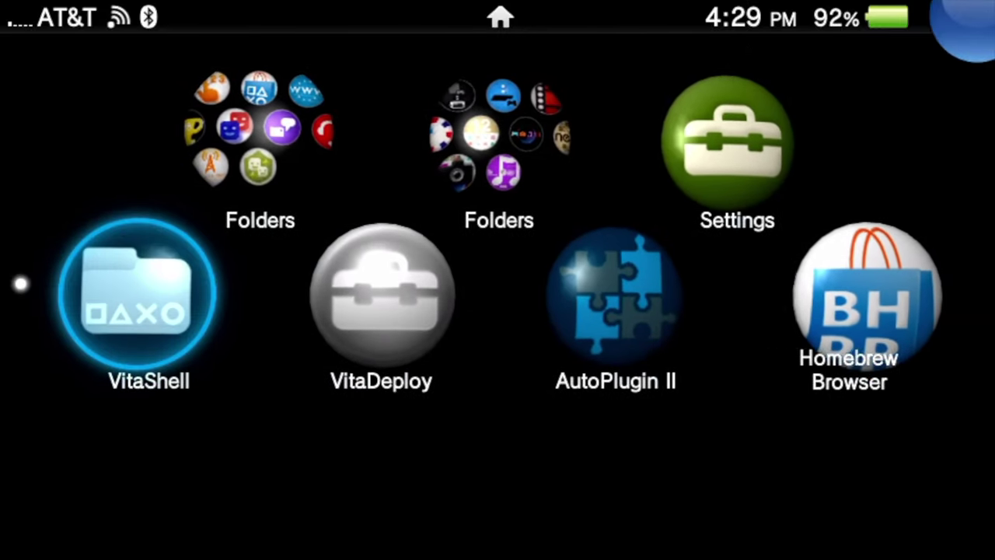
key(Right)
key(Right)
key(Right)
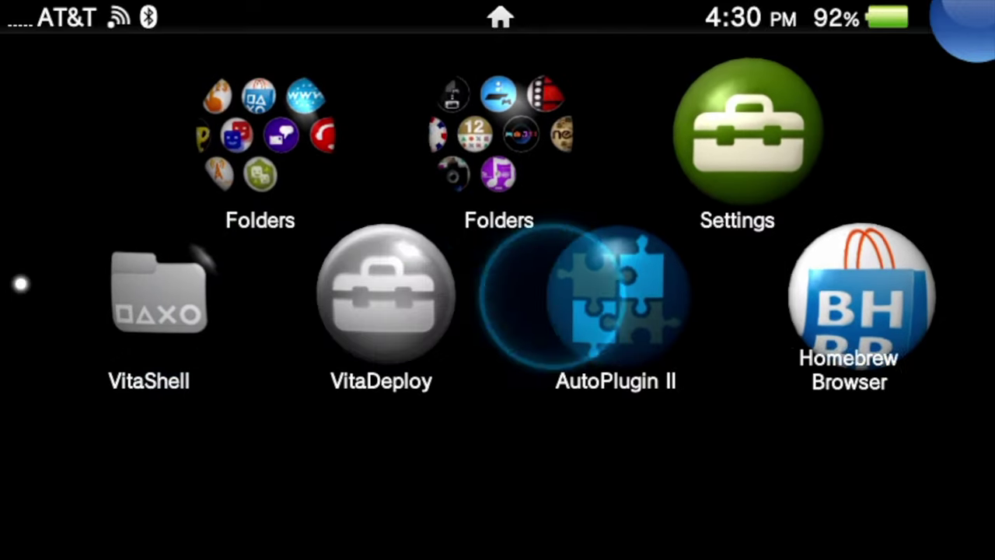
key(Return)
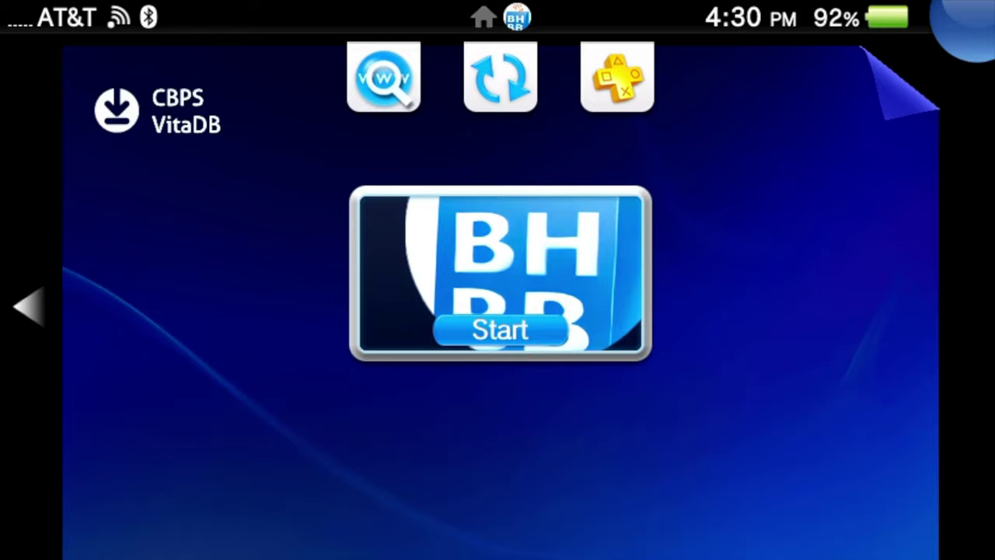
key(Return)
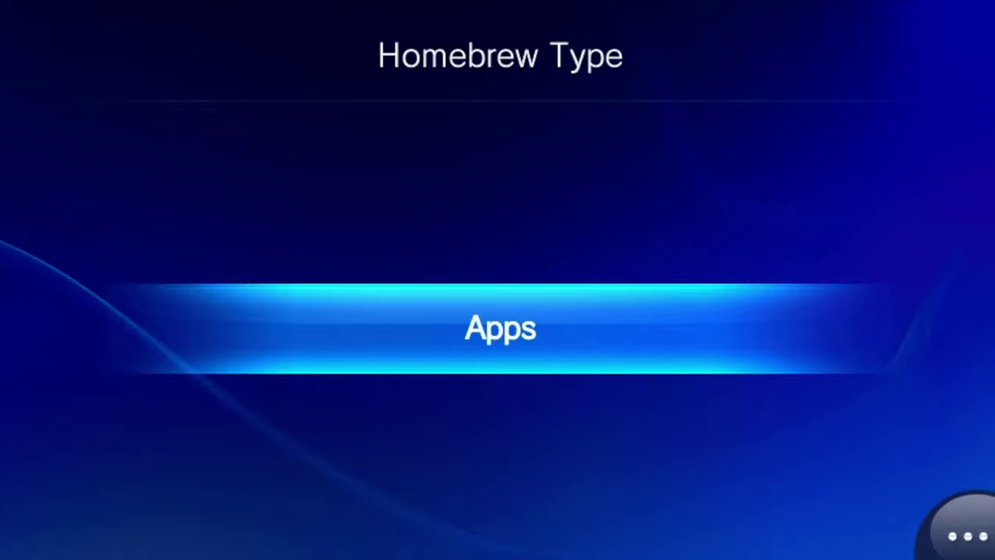
key(Return)
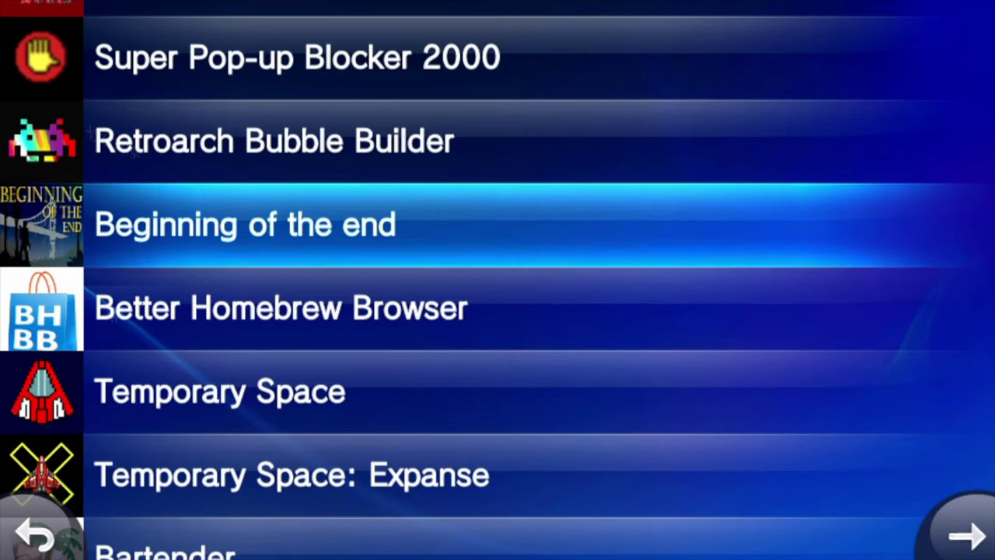
Open the A Super Small SHMUP entry in the Apps list and download it
key(Up)
key(Up)
key(Up)
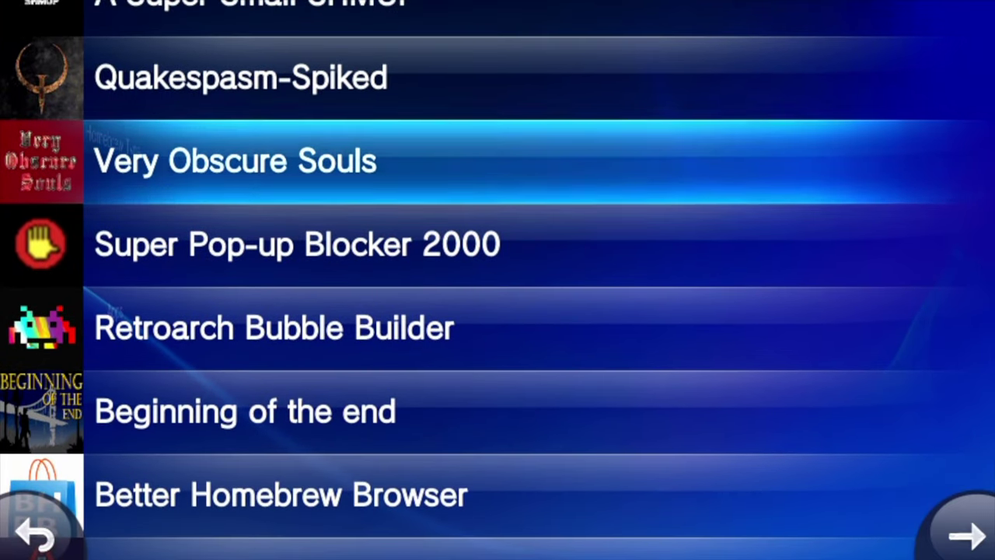
key(Up)
key(Up)
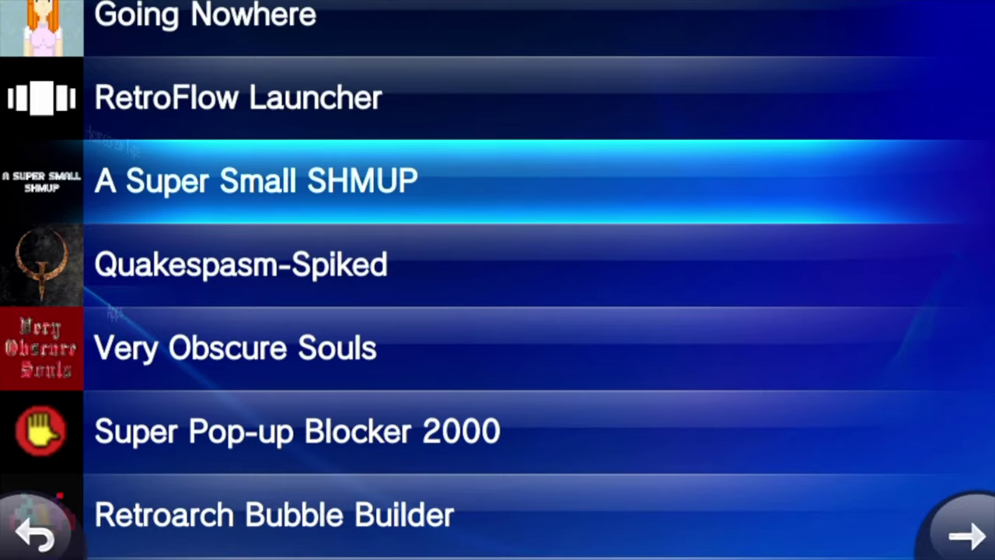
key(Return)
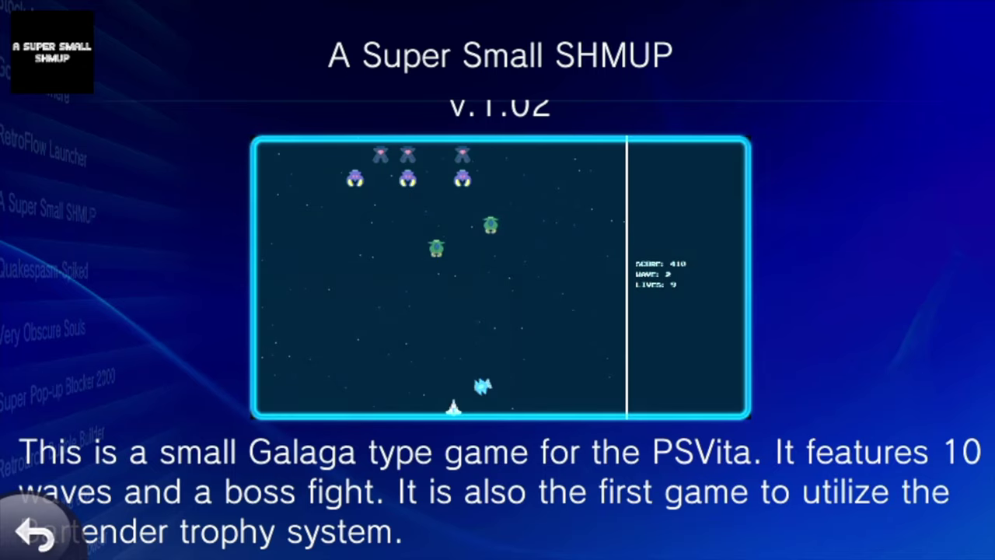
key(Down)
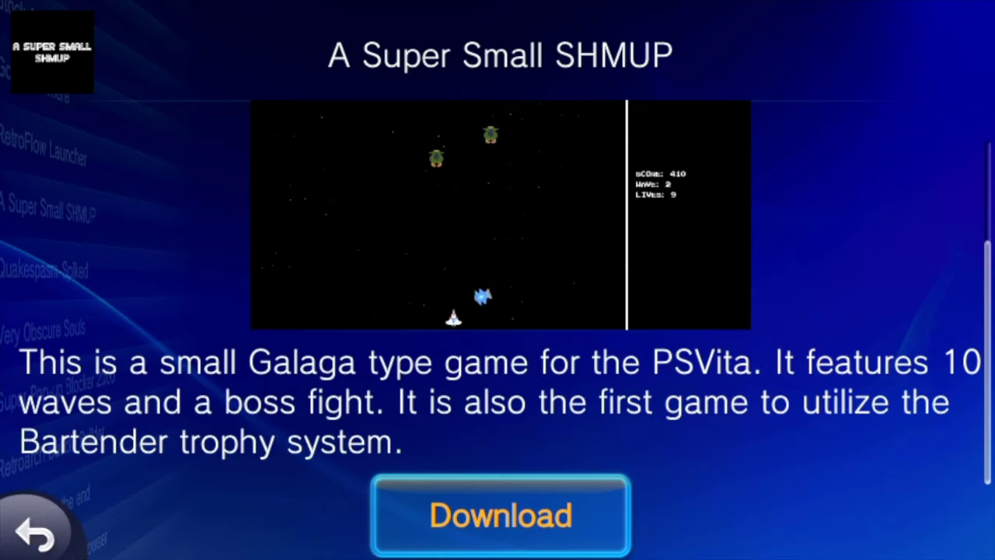
key(Return)
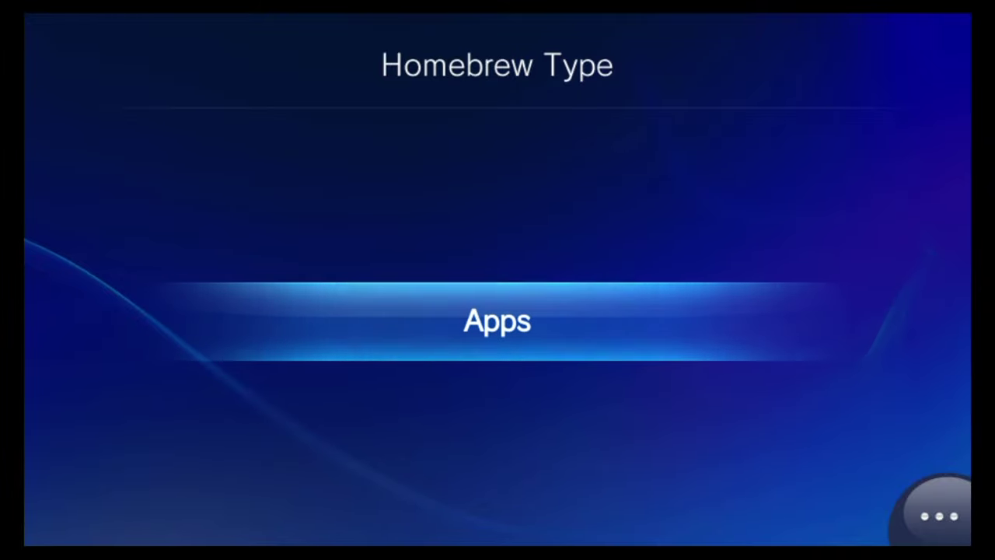
Examine the CBPS DB and Vita DB choices under the Source setting, and return to the Apps list
key(v)
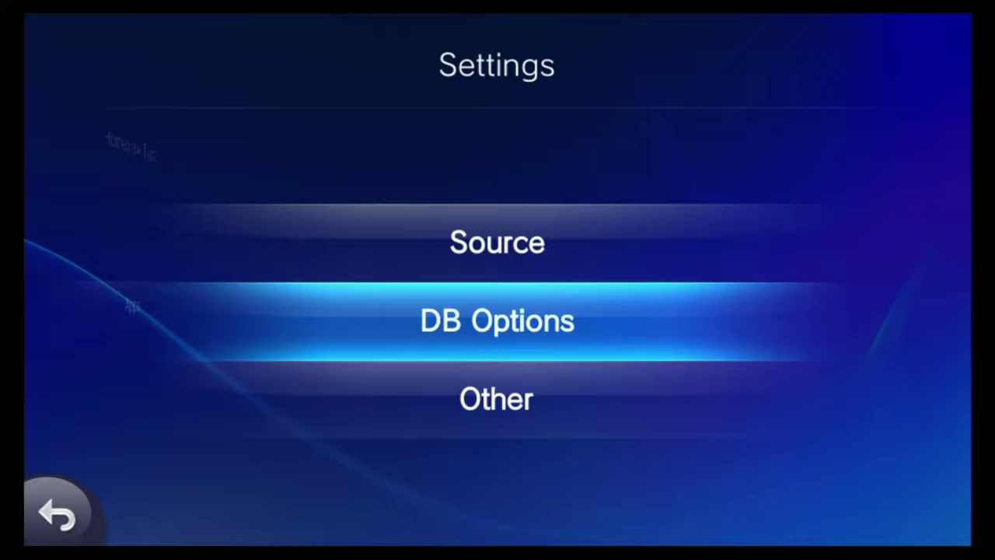
key(Up)
key(Return)
key(Down)
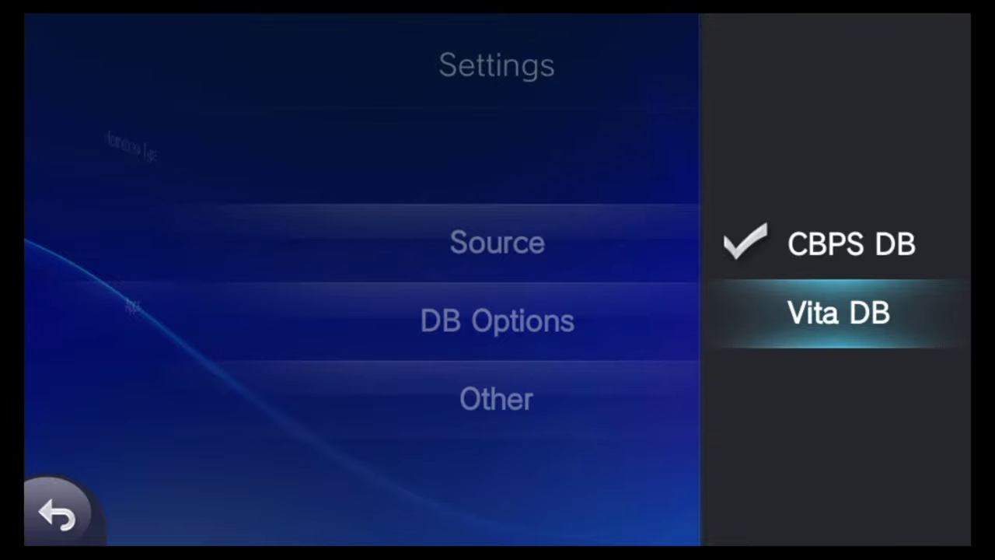
key(Return)
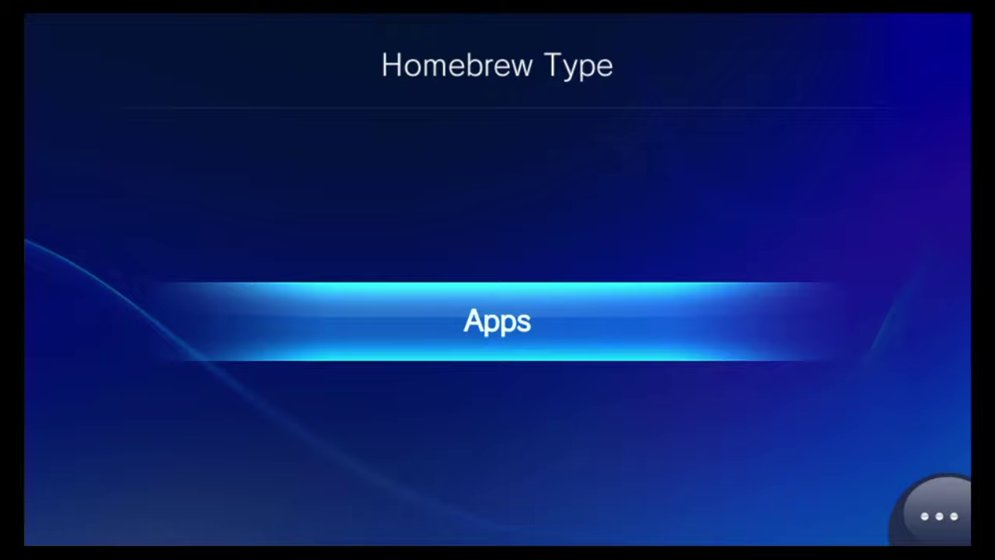
key(Return)
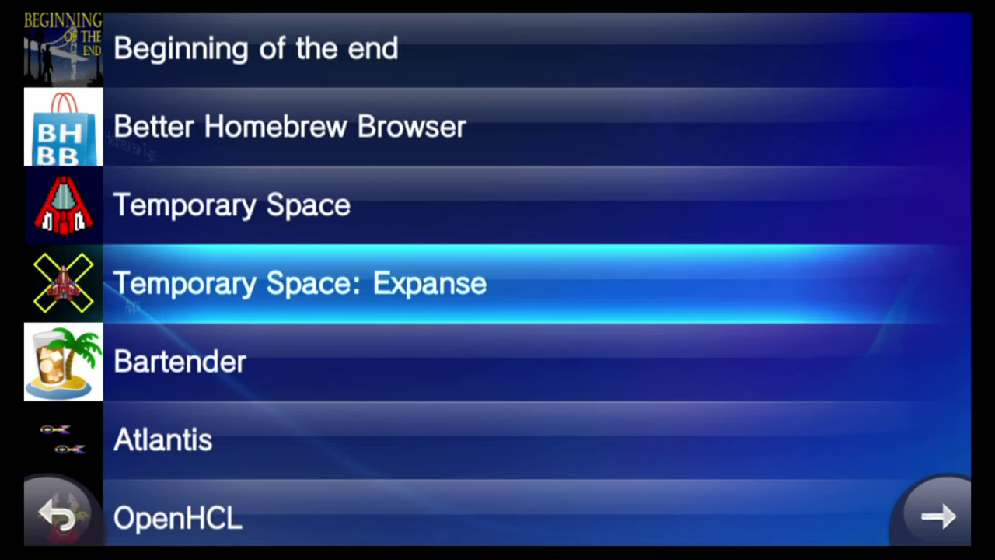
Close Homebrew Browser from its LiveArea page and check the new notification on the home screen
key(Return)
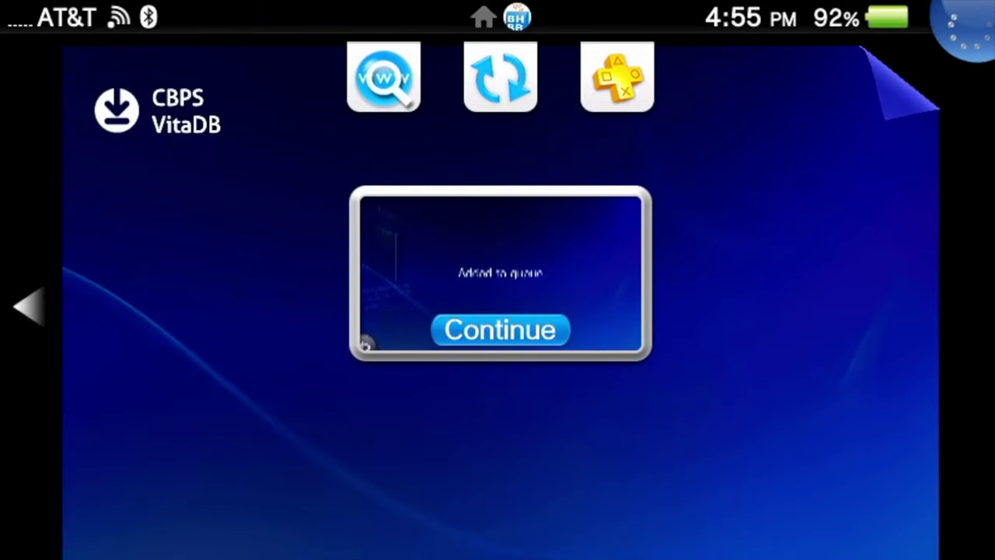
drag(902, 78, 497, 311)
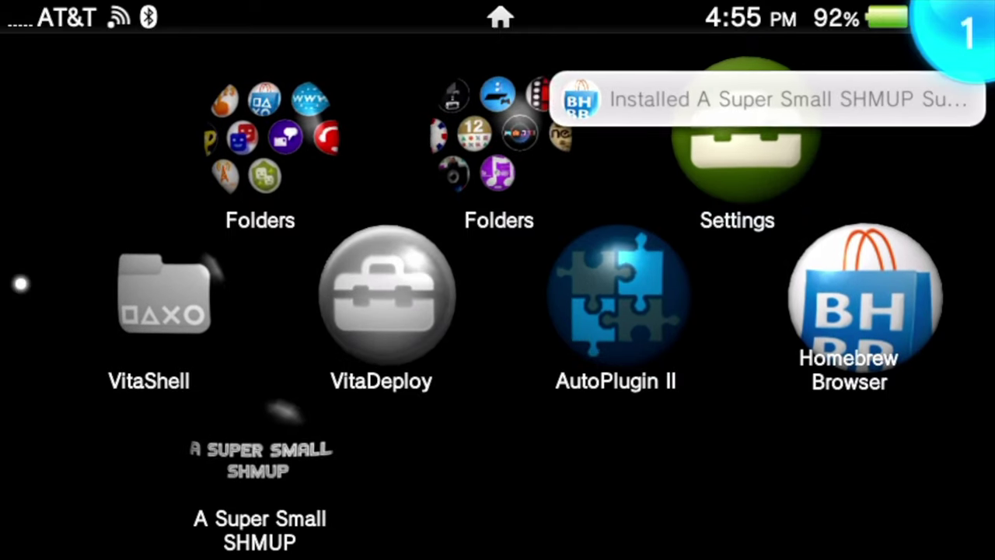
click(963, 32)
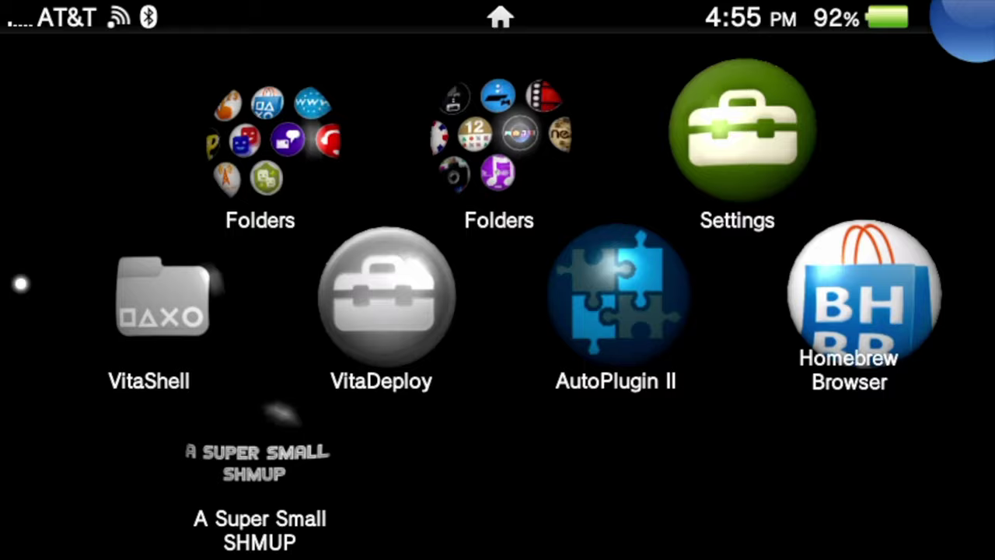
Launch A Super Small SHMUP from the PS Vita home screen
key(Down)
key(Down)
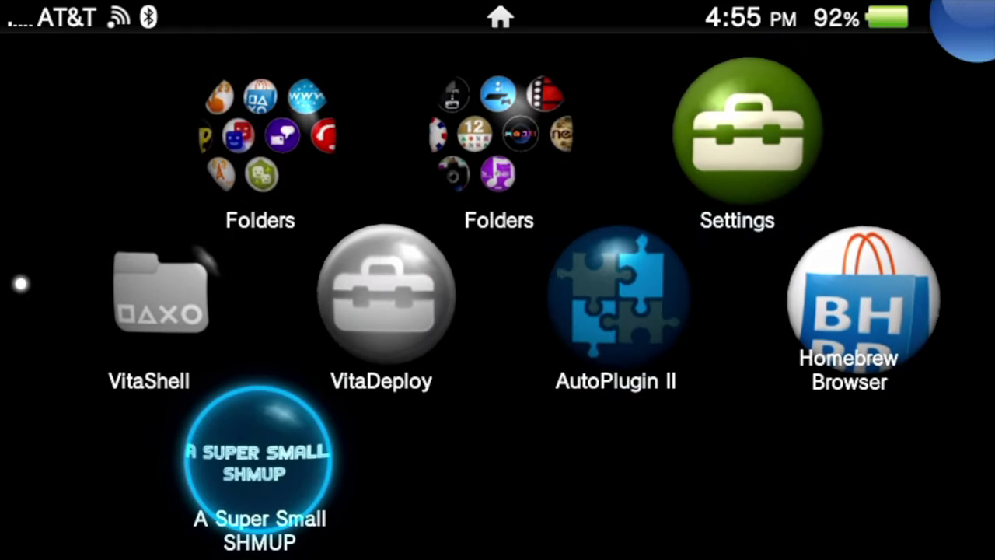
key(Return)
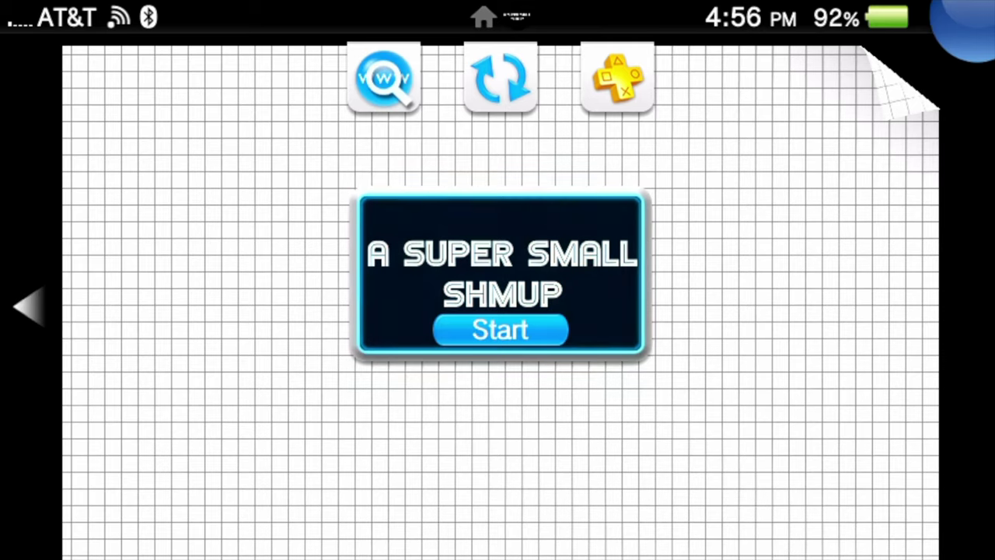
key(Return)
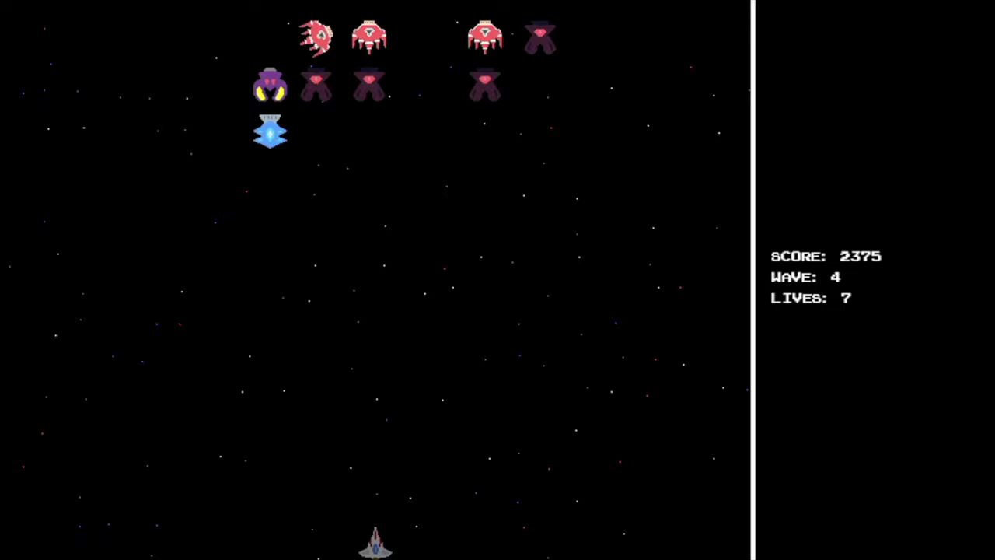
key(Left)
key(Right)
key(Right)
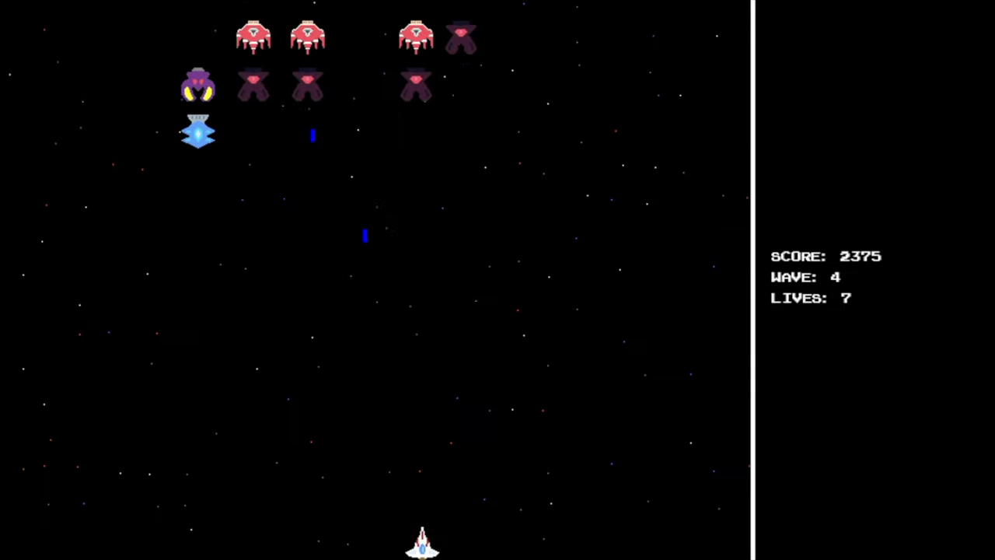
key(Left)
key(Left)
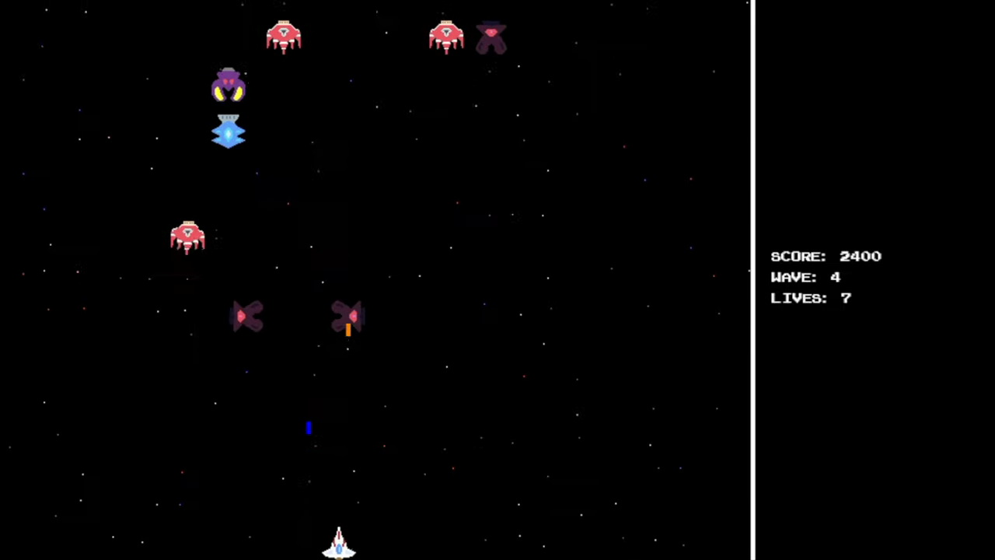